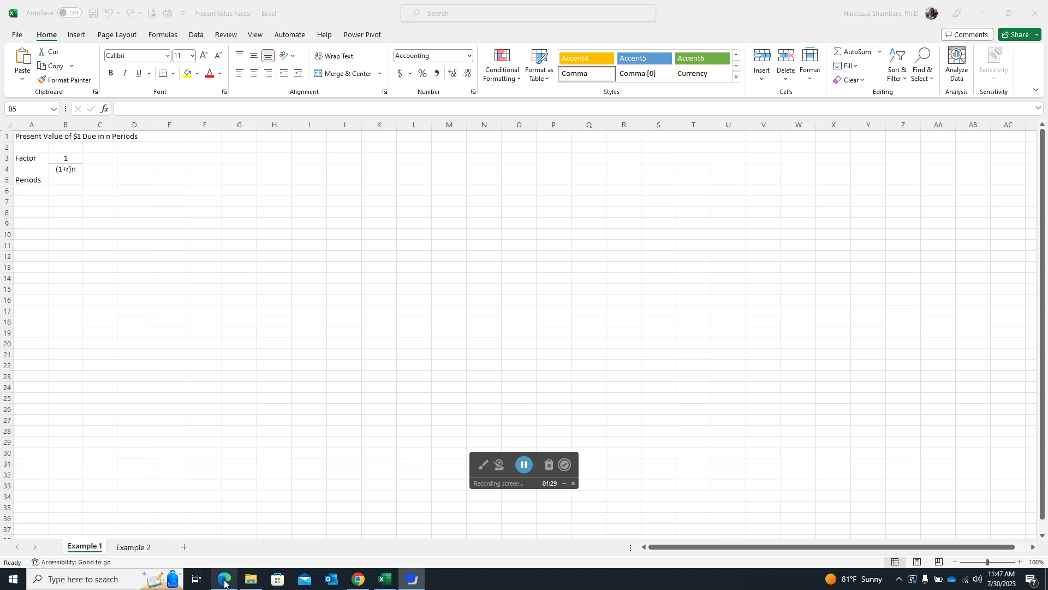
Step: Switch to the Present Value Tables page in Edge and review its PV factors by period and rate
mouse_move(225, 583)
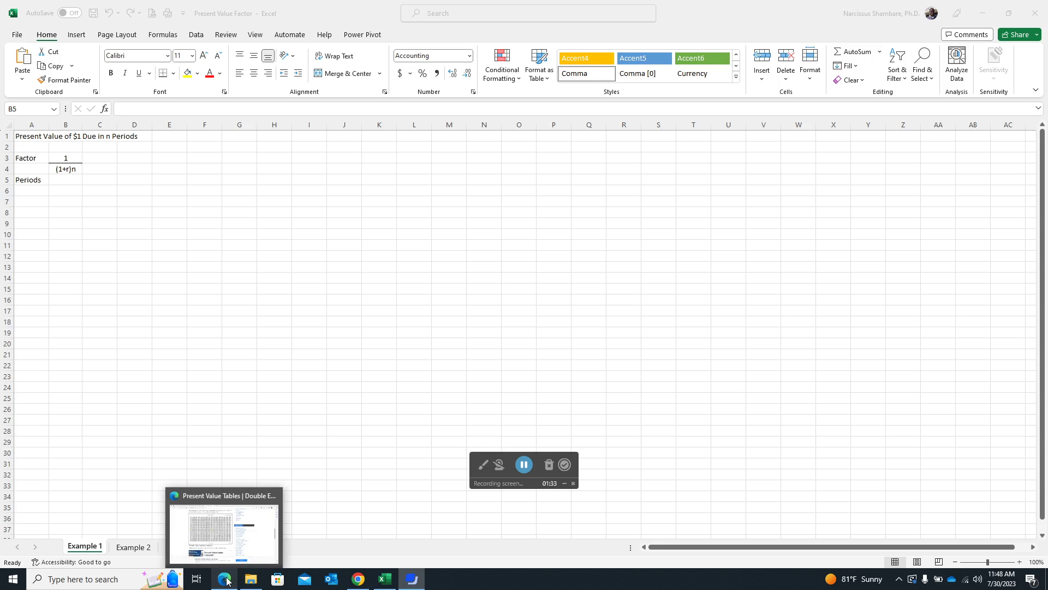
click(228, 580)
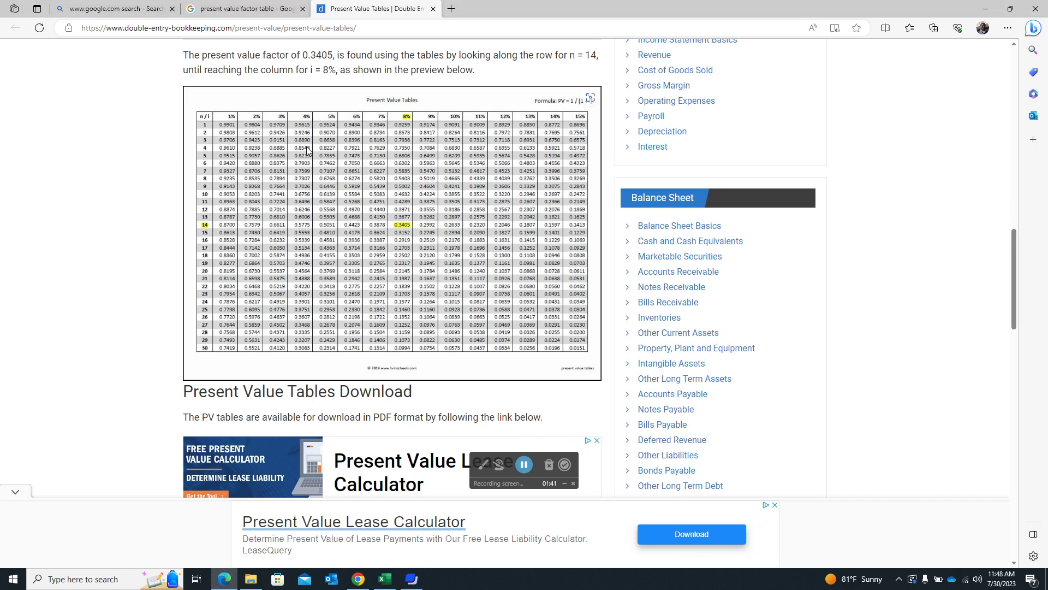
mouse_move(308, 149)
mouse_down()
mouse_move(313, 173)
mouse_move(299, 152)
mouse_up()
Step: Back in the Present Value Factor workbook, enter starting rates 0.01 in B5 and 0.02 in C5
click(394, 576)
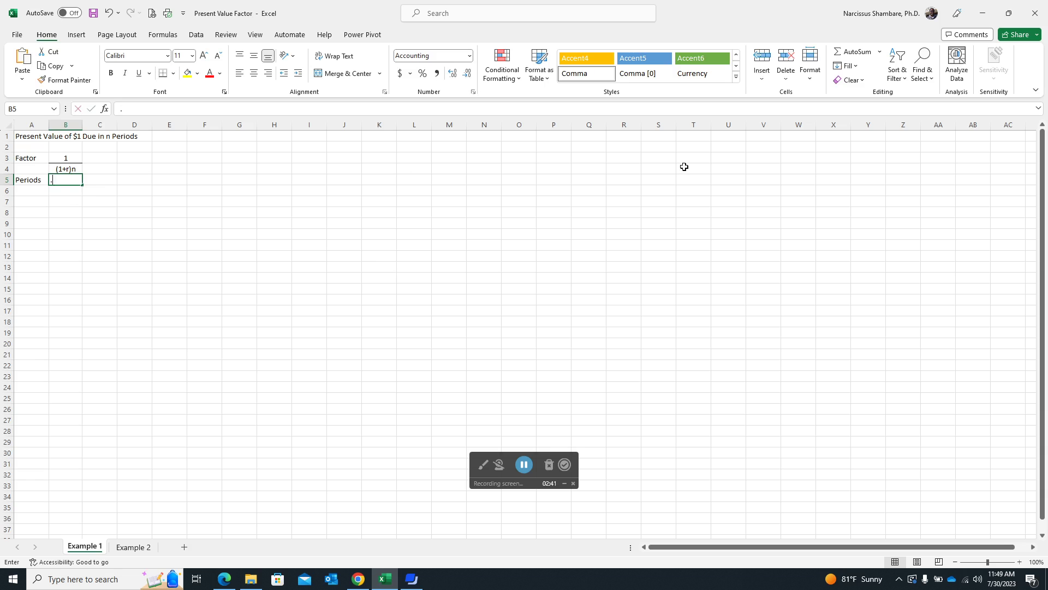
text(.01)
key(Tab)
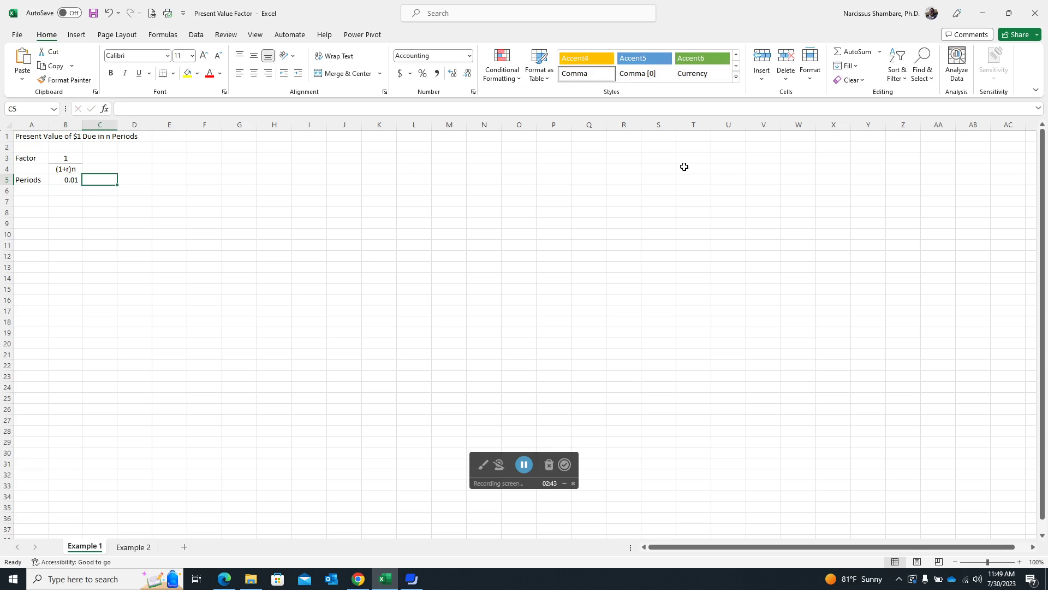
text(.02)
key(Tab)
key(Left)
key(Left)
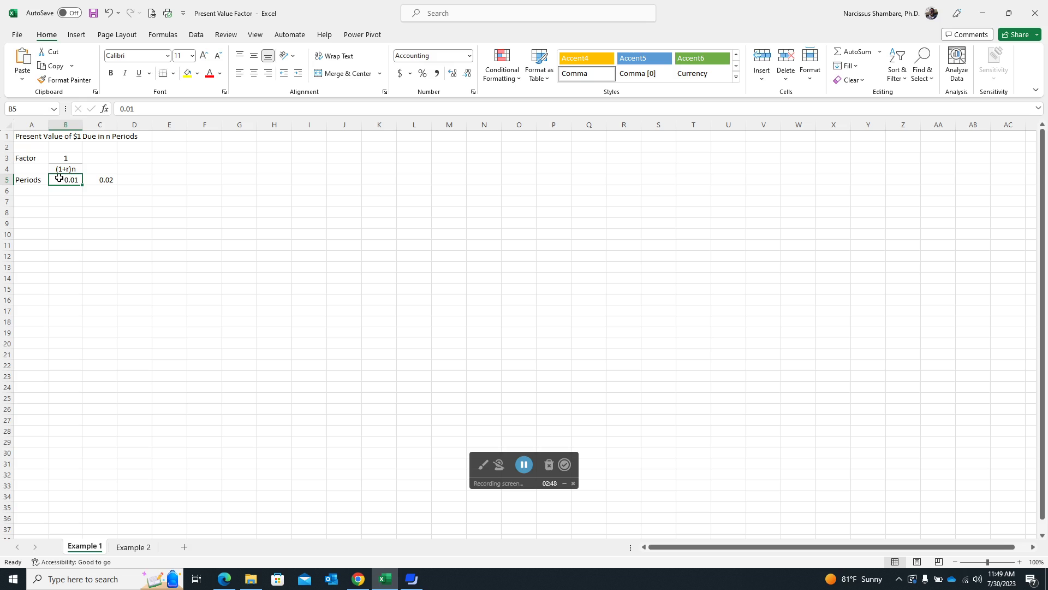
Step: Format B5:C5 as percentages and extend the rate series across row 5 to 24% in Y5
drag(59, 177, 88, 180)
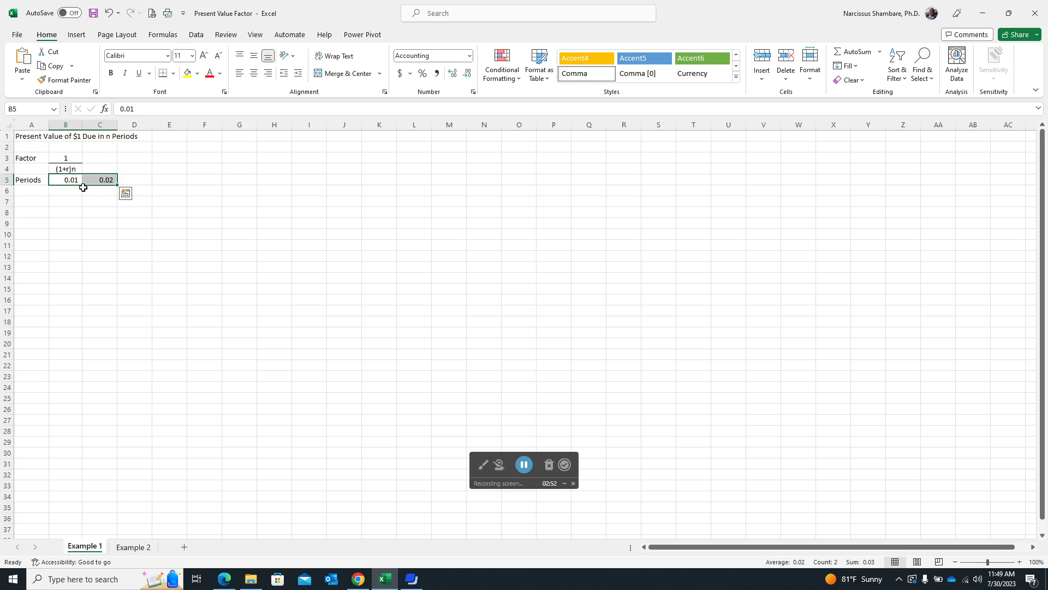
click(422, 72)
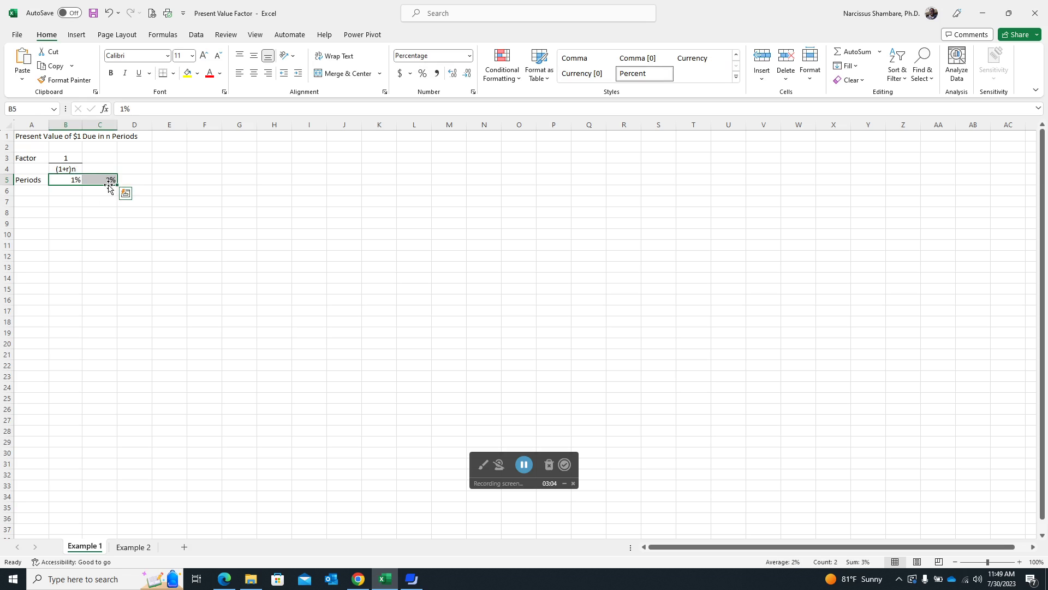
drag(116, 185, 872, 171)
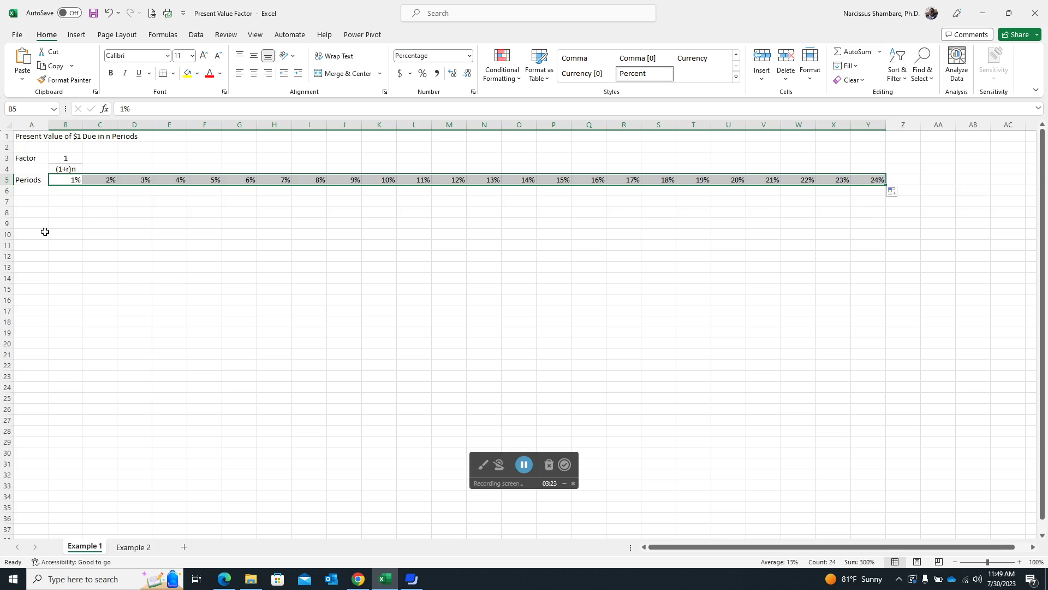
Step: Enter periods 1 and 2 in A6:A7 and fill the series down to 30 in A35
click(29, 193)
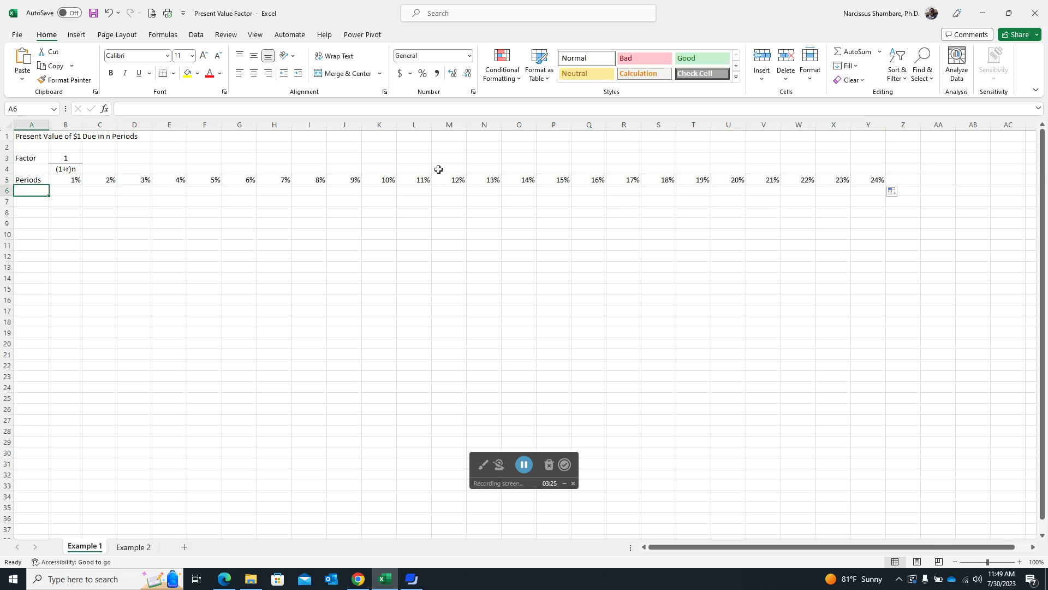
text(1)
key(Return)
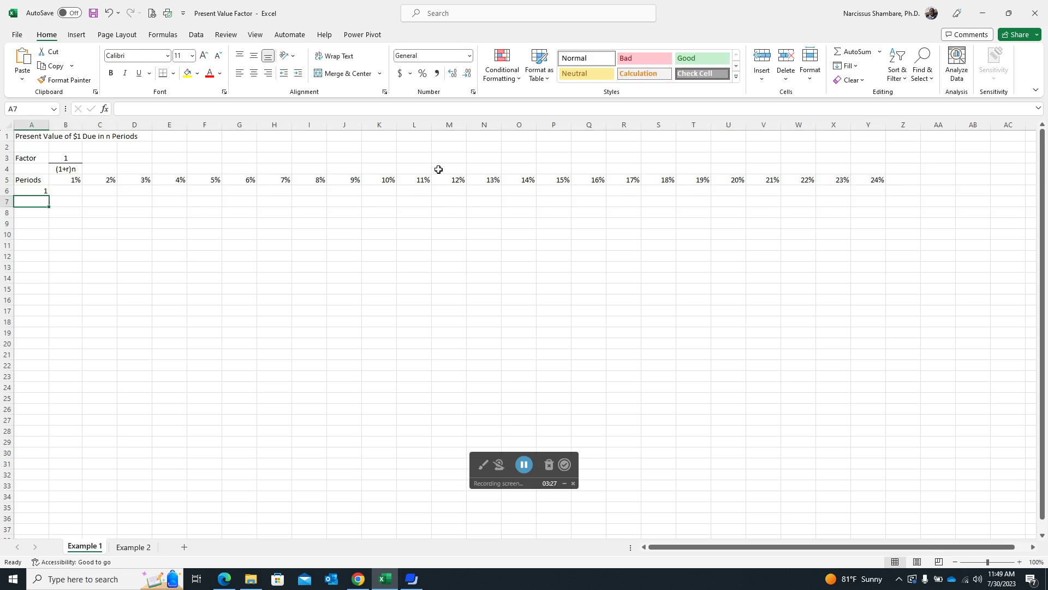
text(2)
key(Return)
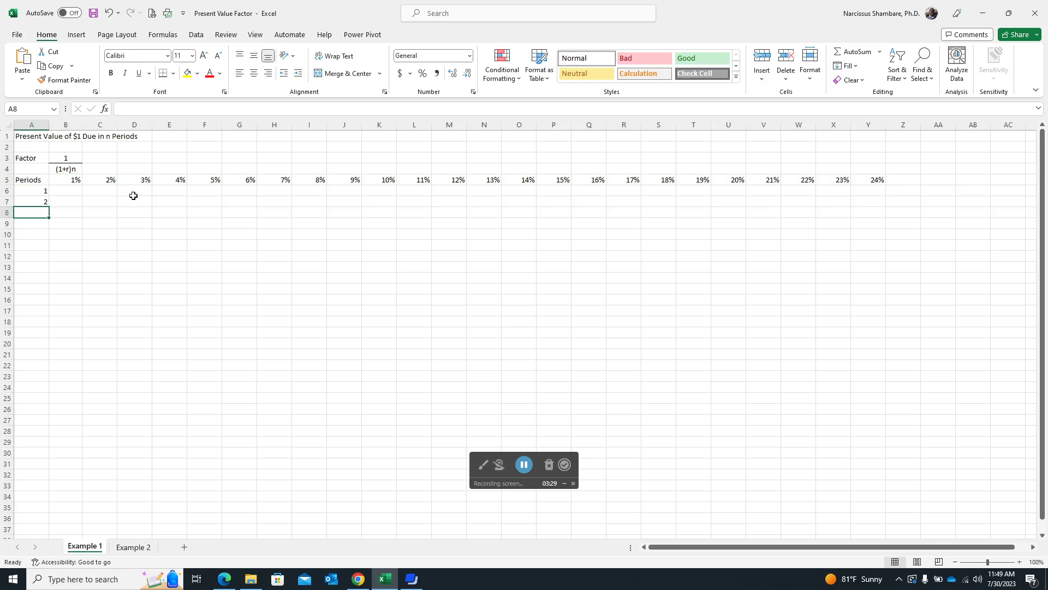
drag(42, 191, 43, 201)
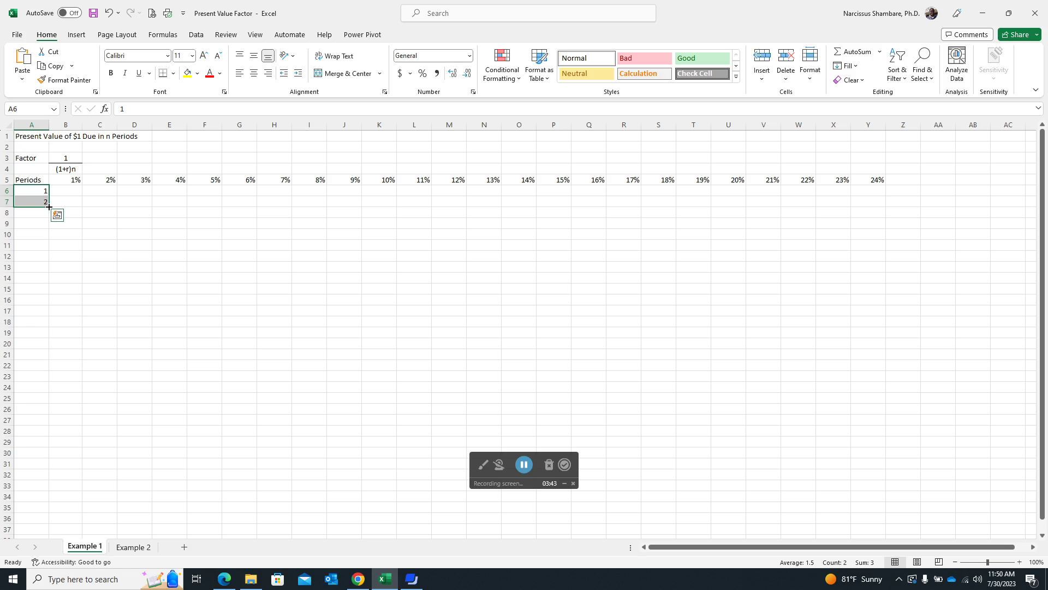
drag(47, 205, 40, 518)
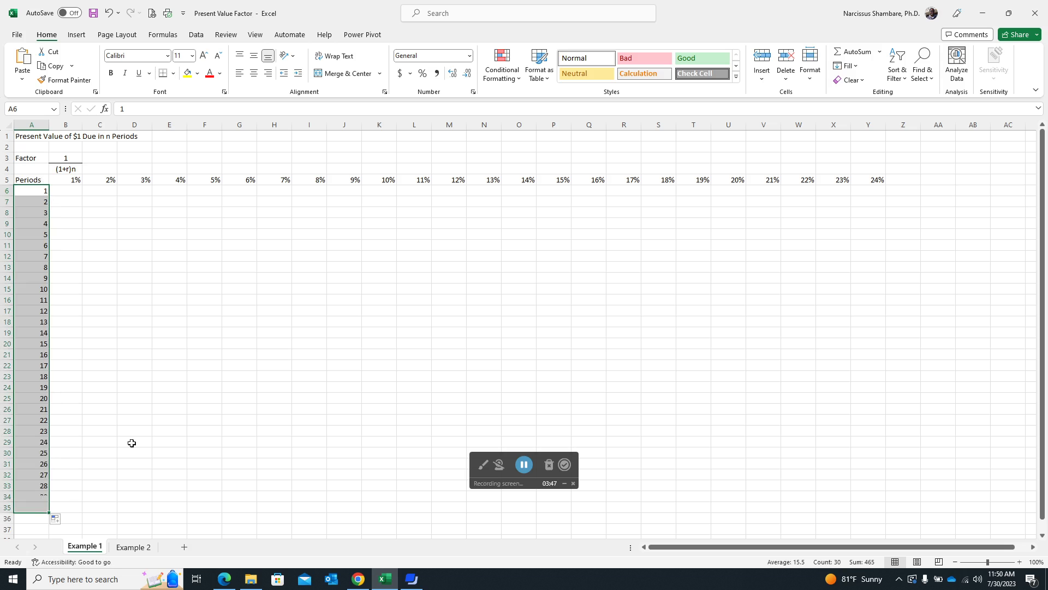
click(66, 190)
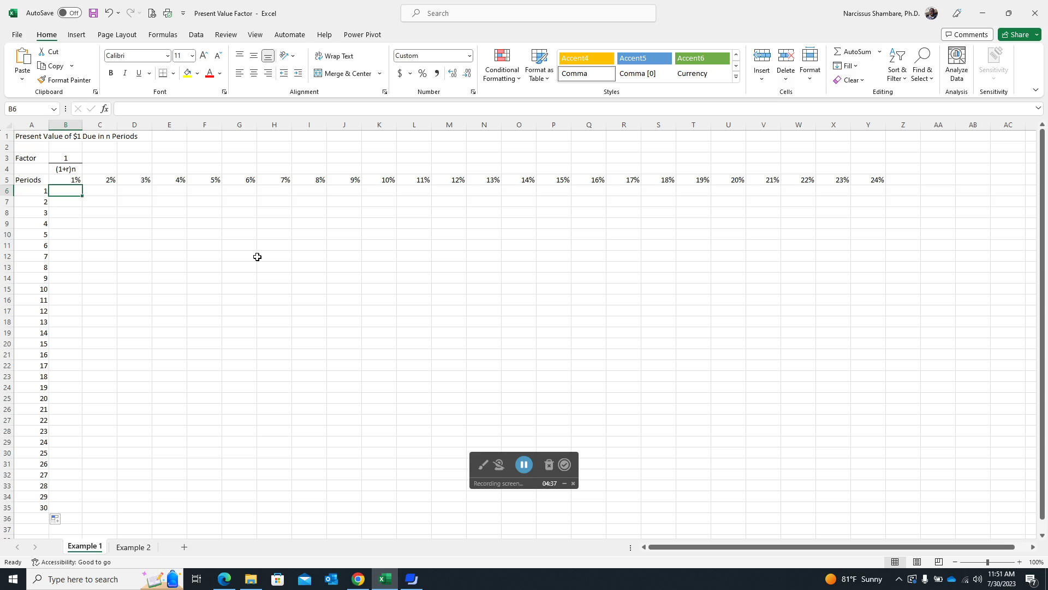
Step: Start a PV formula in B6 using the 1% in B5 as the rate
text(=)
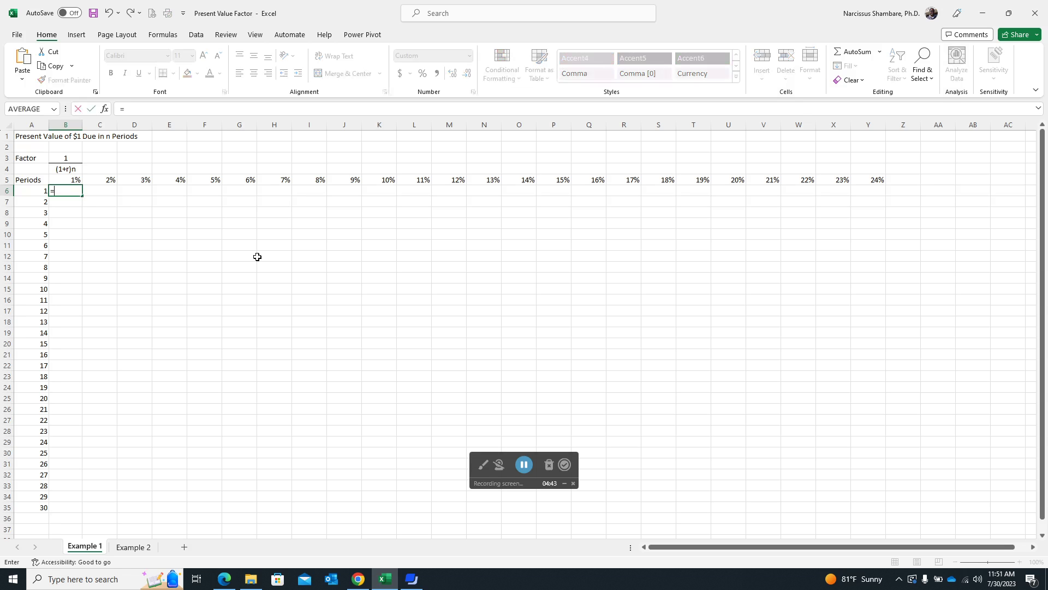
text(PV)
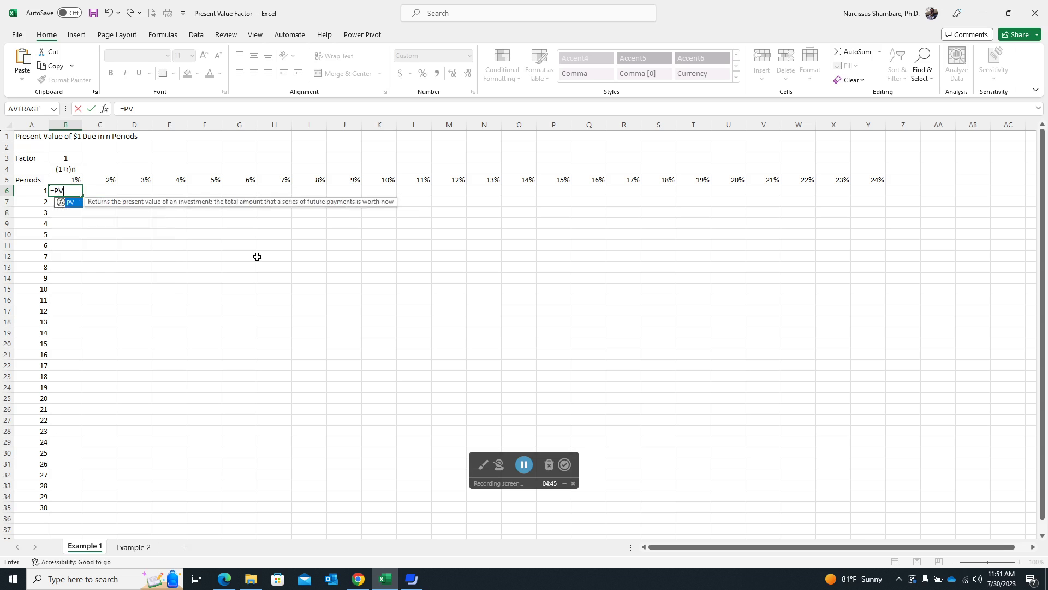
double_click(77, 209)
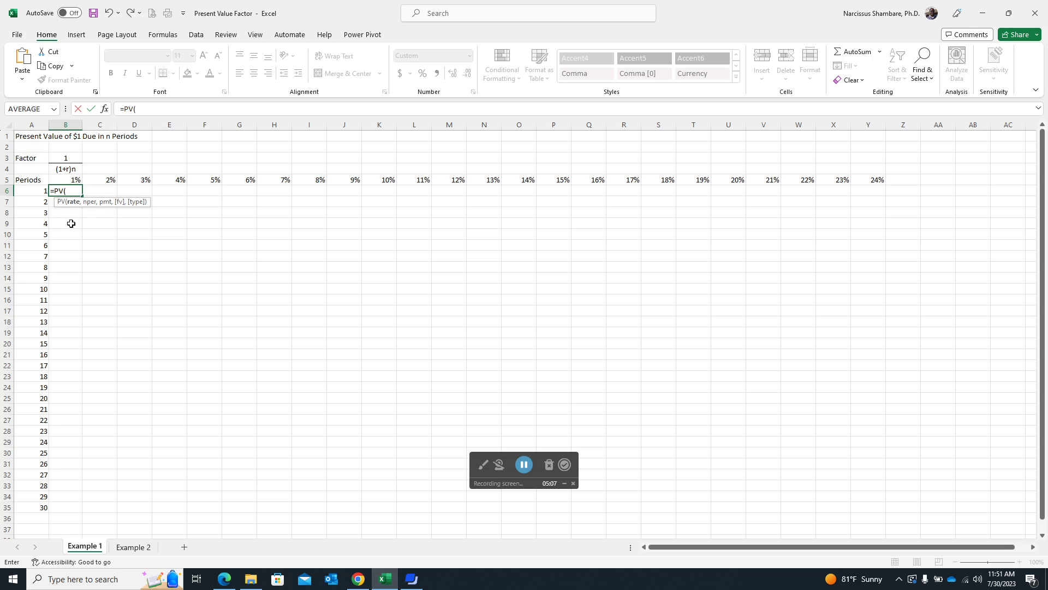
click(74, 181)
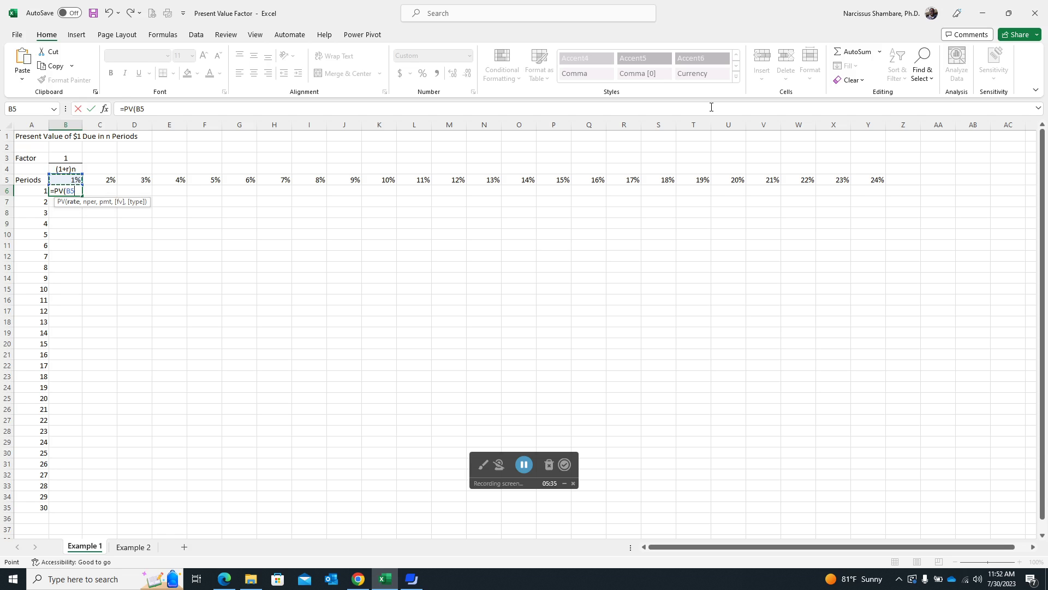
Step: Complete B6's formula as =PV(B$5,$A6,,-1), row-locking the rate and column-locking the period
key(F4)
key(F4)
text(,)
click(38, 191)
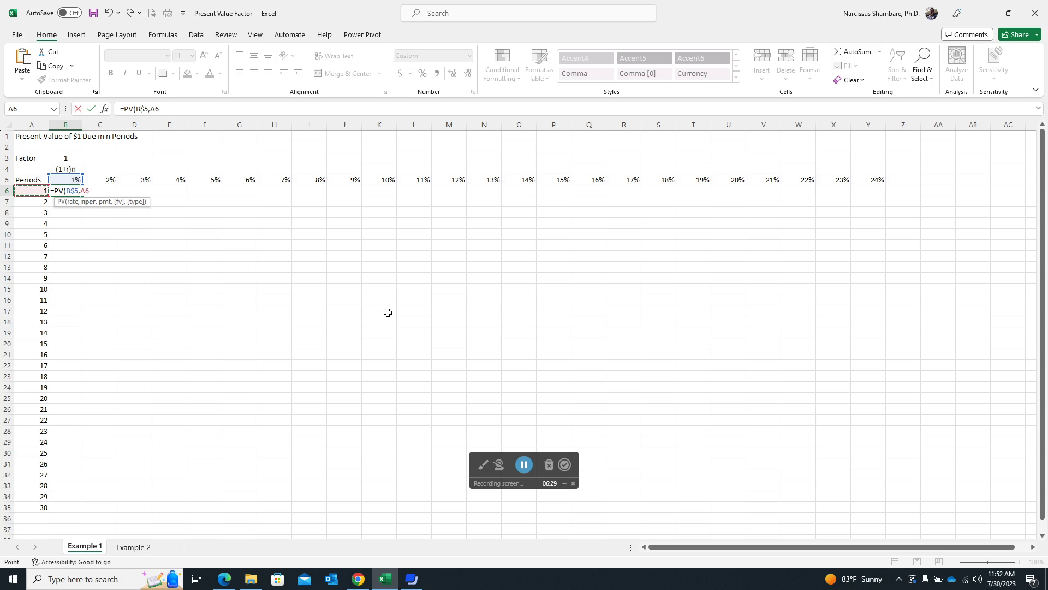
key(F4)
key(F4)
key(F4)
text(,)
text(,)
text())
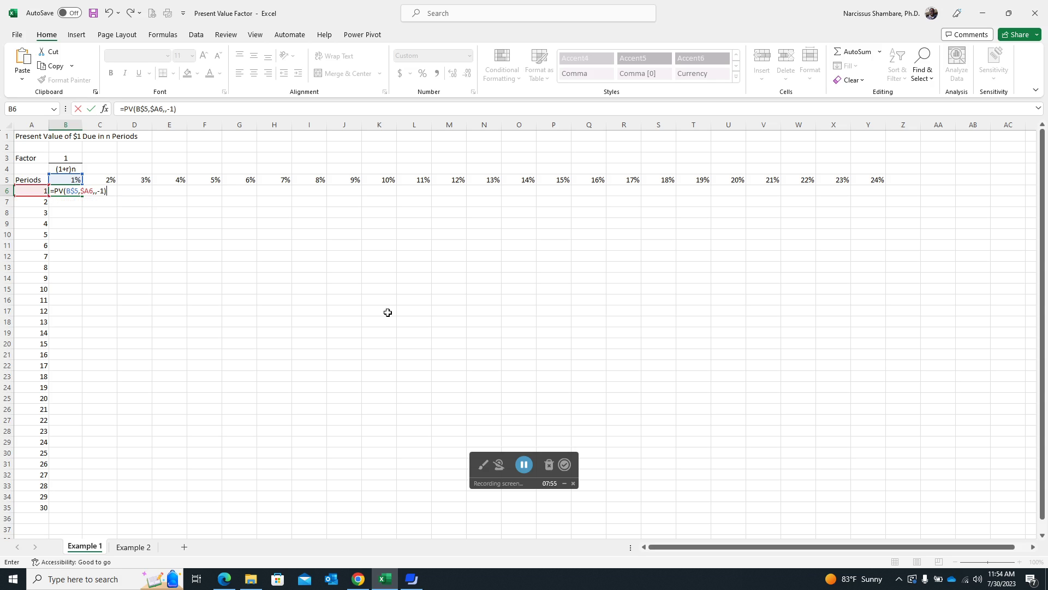
Step: Confirm the formula so B6 shows the factor 0.9901
key(ctrl+Return)
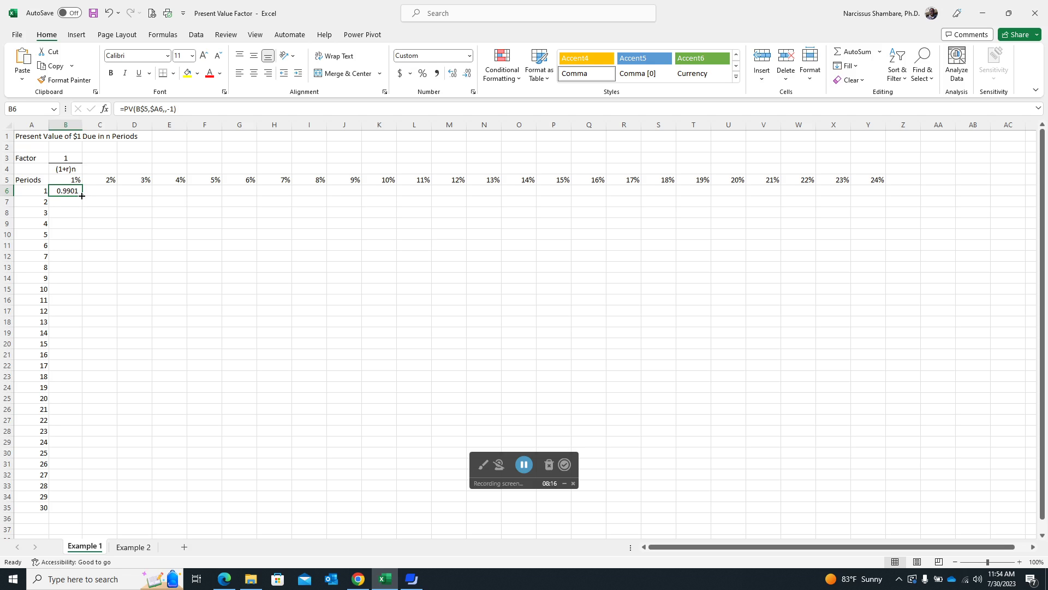
Step: Copy B6's formula across to Y6 and down to row 35, filling B6:Y35
drag(82, 195, 877, 184)
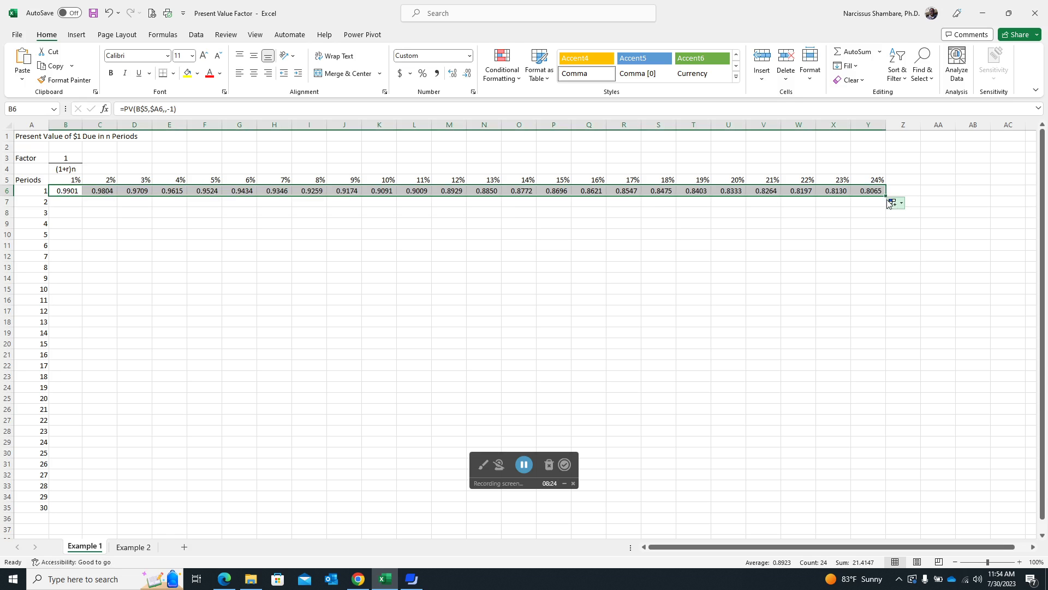
drag(885, 195, 897, 514)
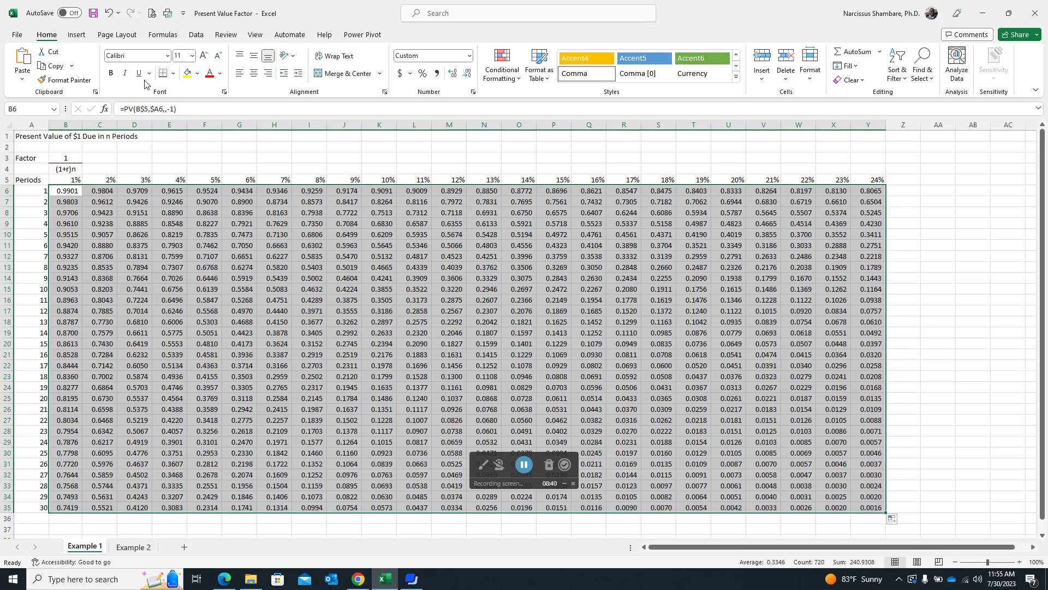
Step: Undo the fill-down, the row 6 copy and the B6 formula, clearing B6:Y35
click(110, 12)
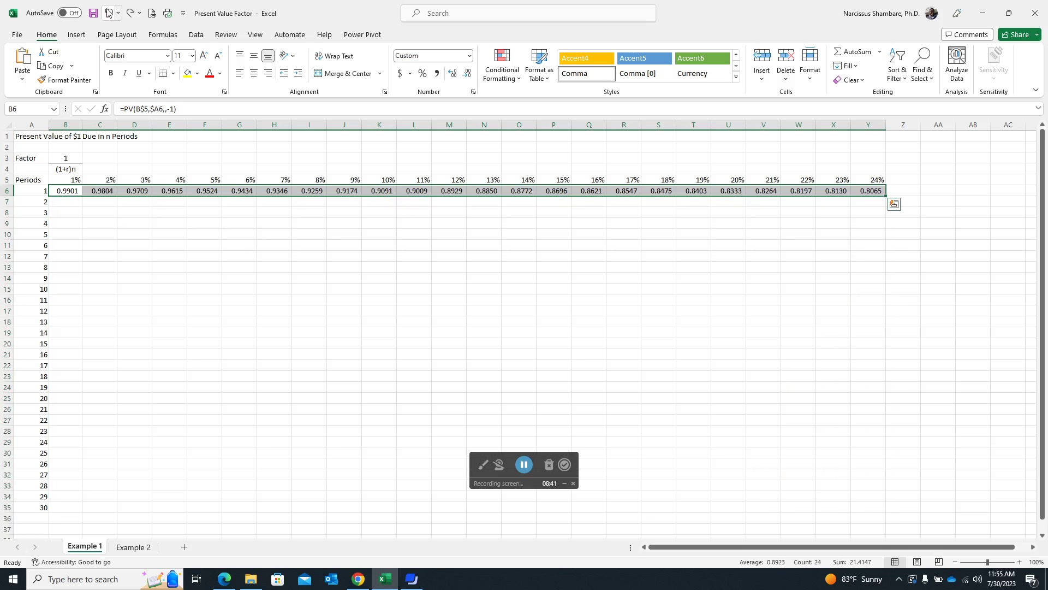
click(109, 13)
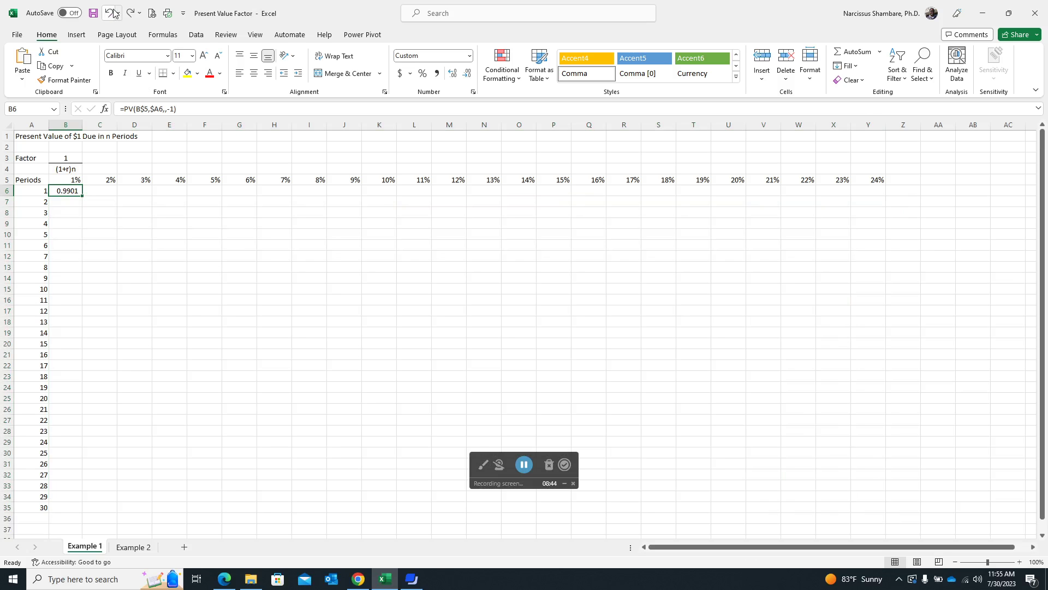
click(110, 13)
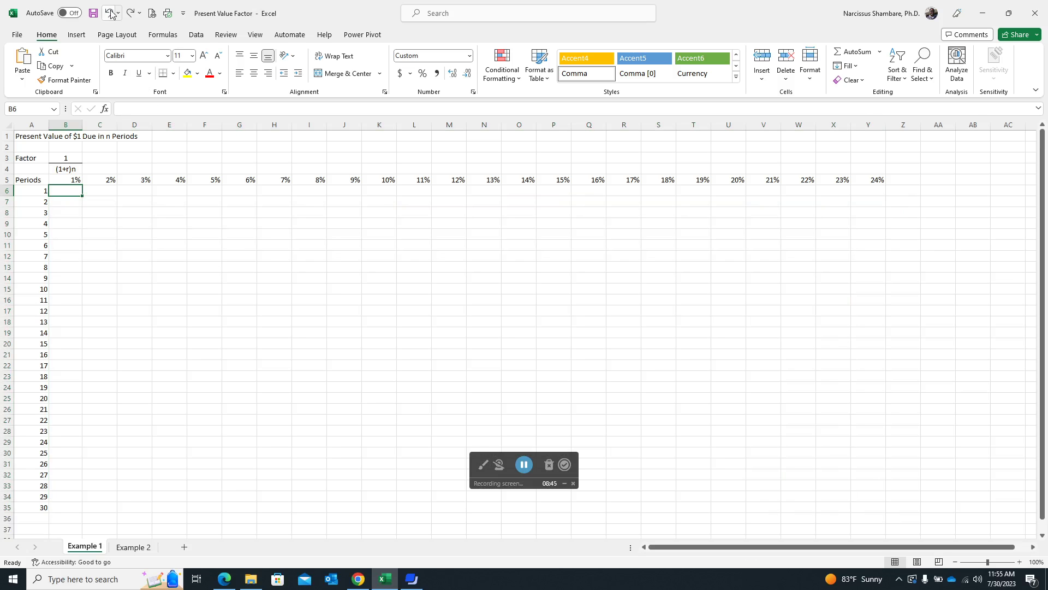
Step: Insert a function into B6 via fx and select PV from the list
click(105, 110)
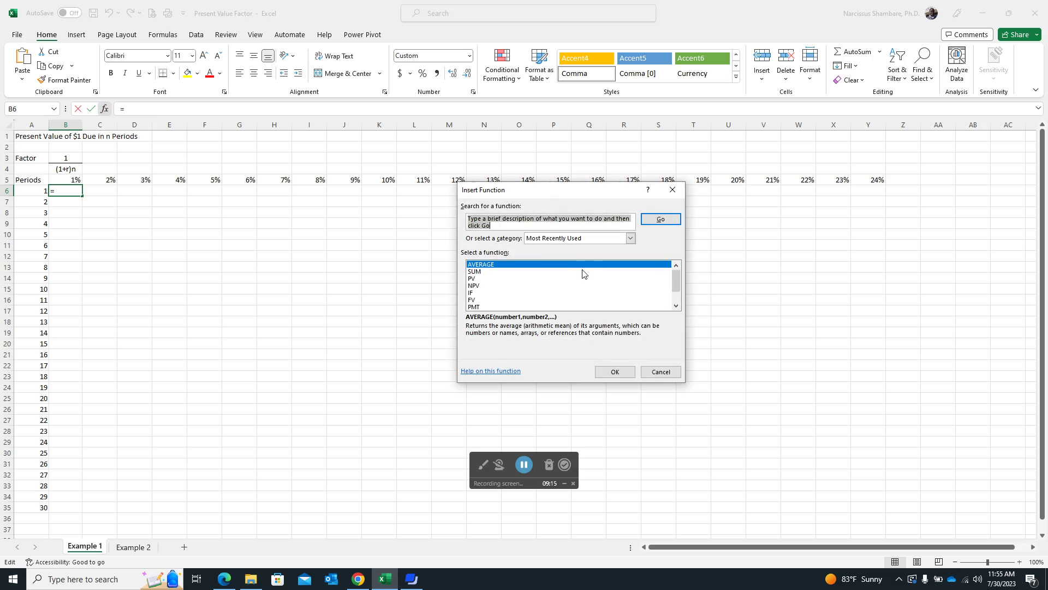
click(473, 279)
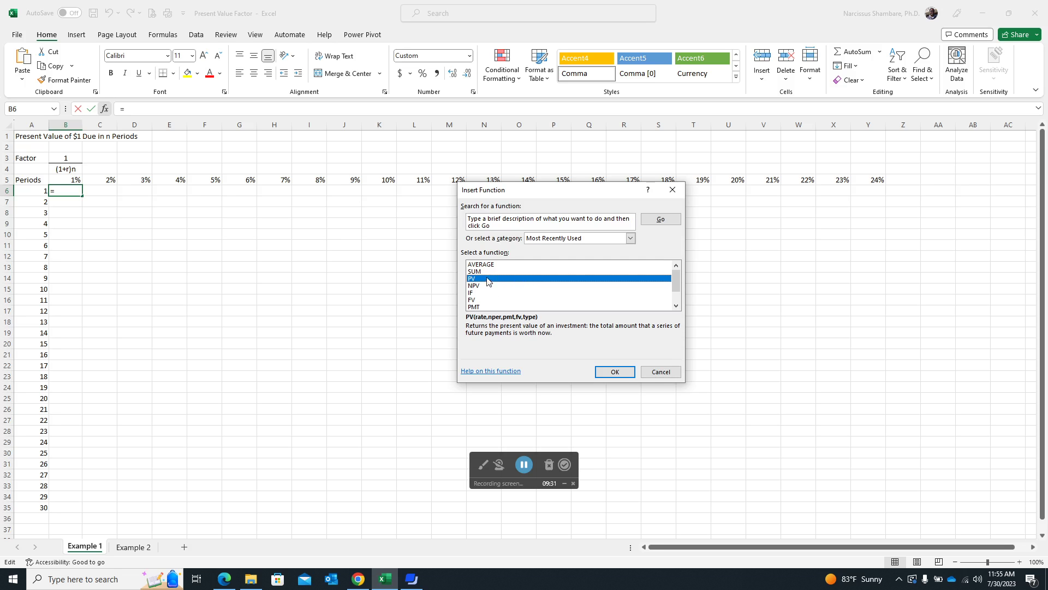
Step: In the PV Function Arguments dialog, set Rate to the row-locked B$5 (0.01)
click(625, 375)
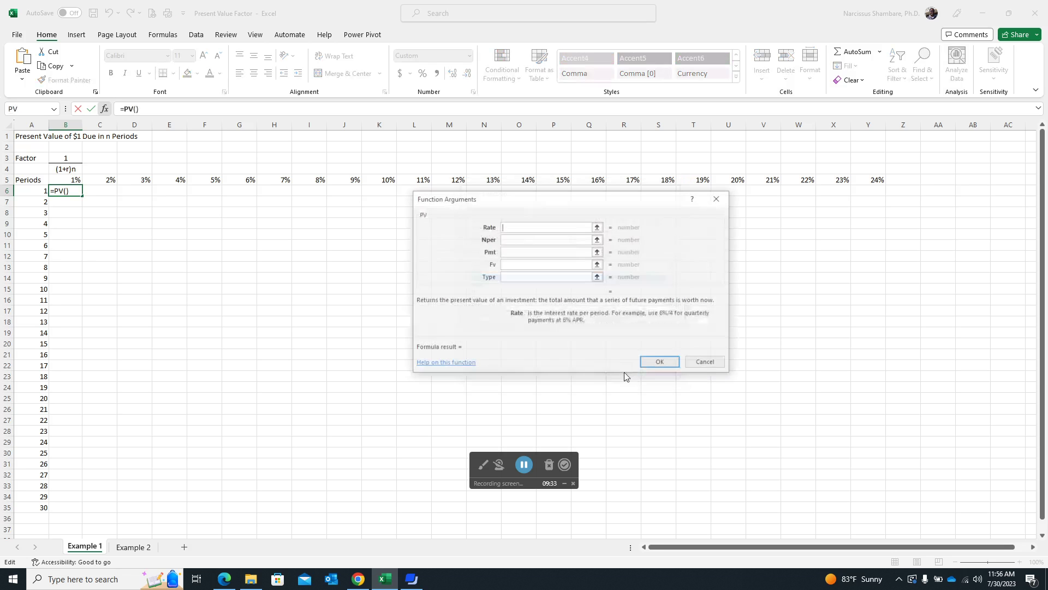
drag(558, 199, 541, 215)
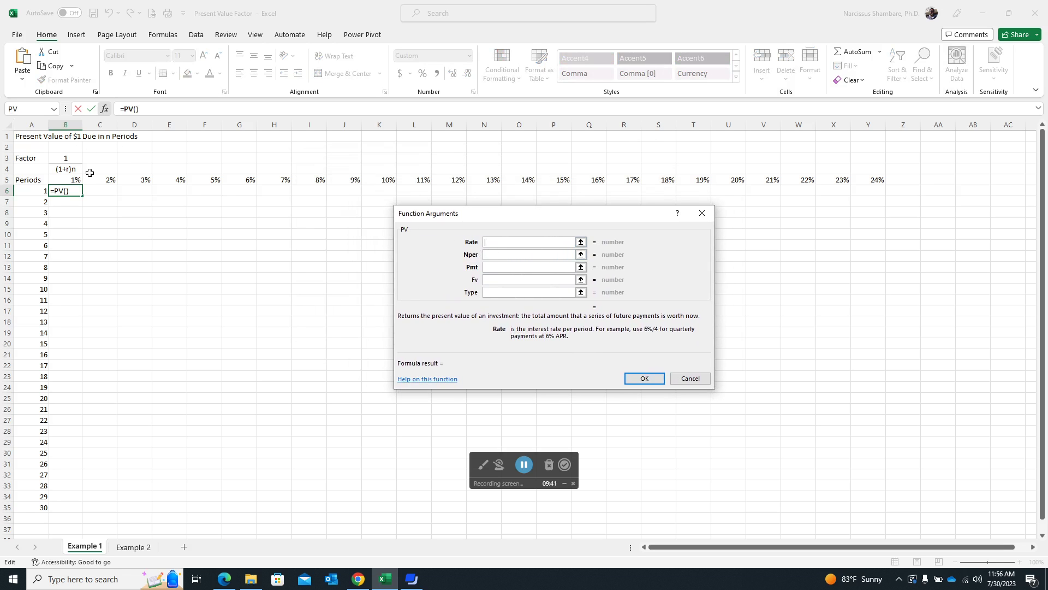
click(74, 180)
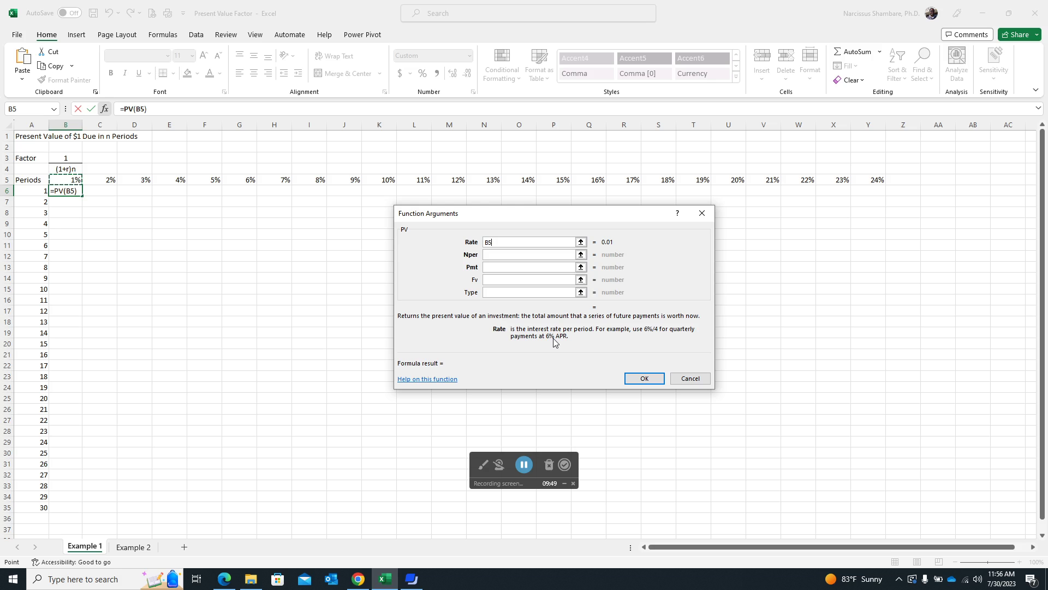
key(F4)
key(F4)
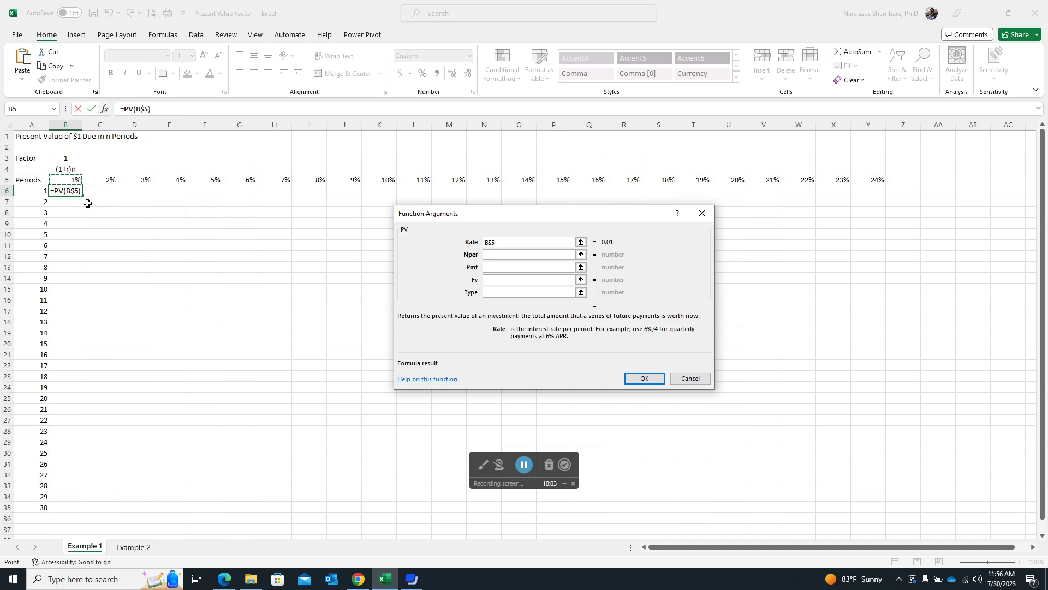
click(508, 255)
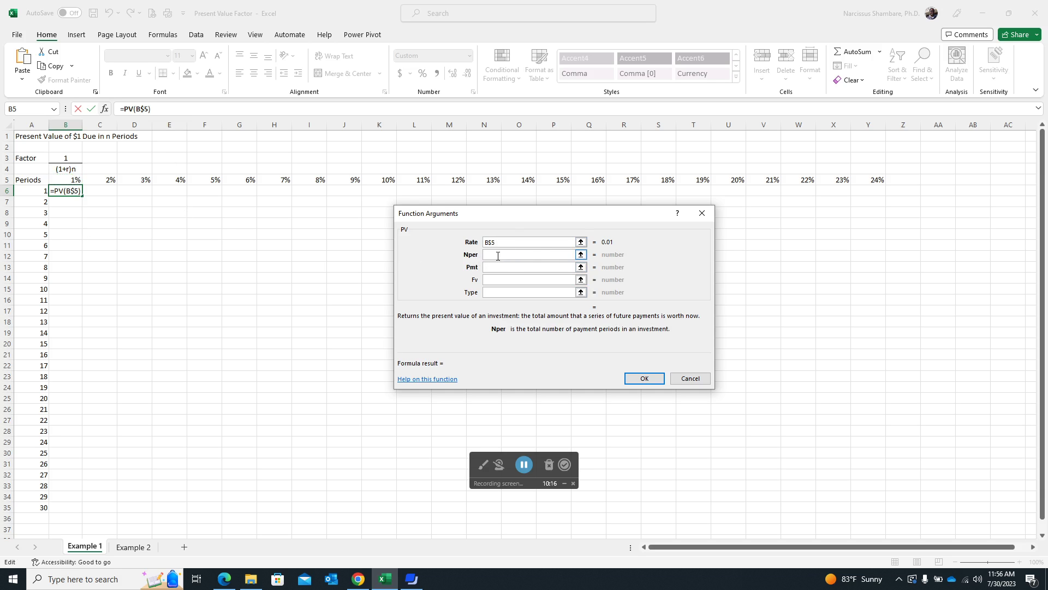
Step: Finish B6's PV formula with Nper $A6 and Fv -1, giving =PV(B$5,$A6,,-1) = 0.9901
click(36, 198)
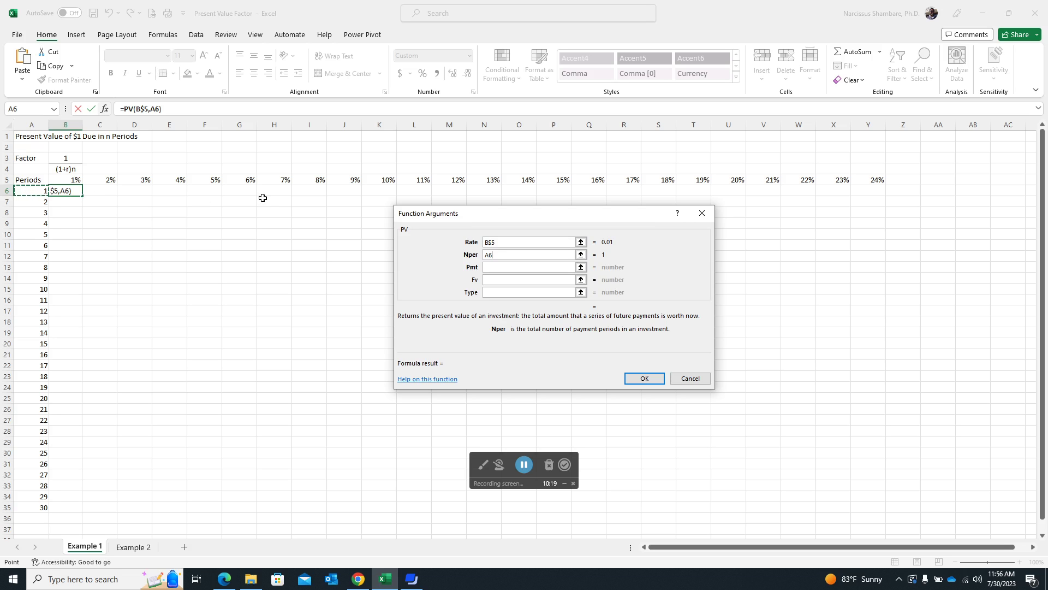
key(F4)
key(F4)
key(F4)
click(492, 281)
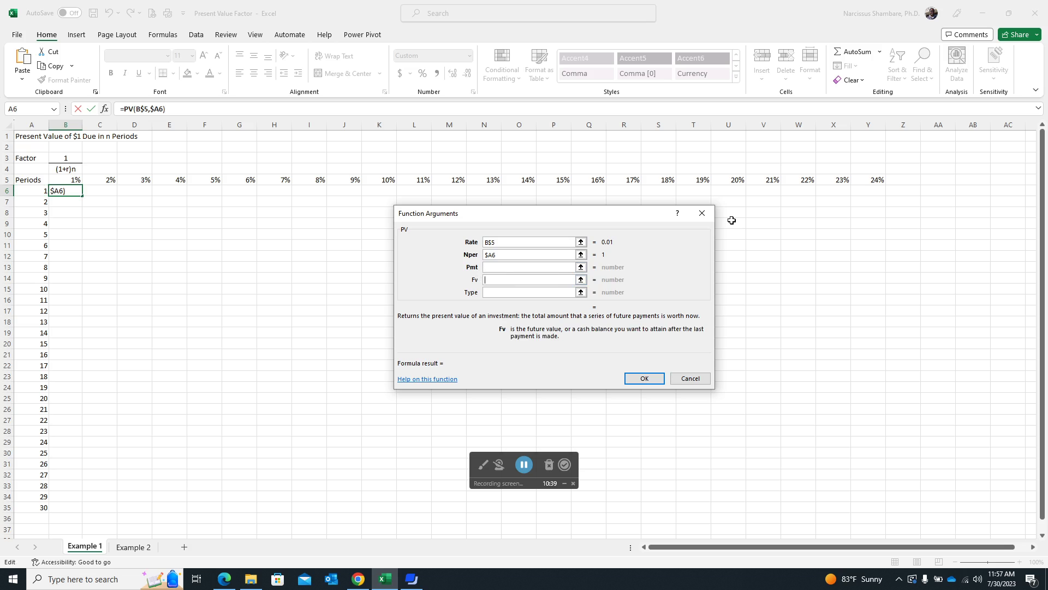
text(-1)
click(645, 378)
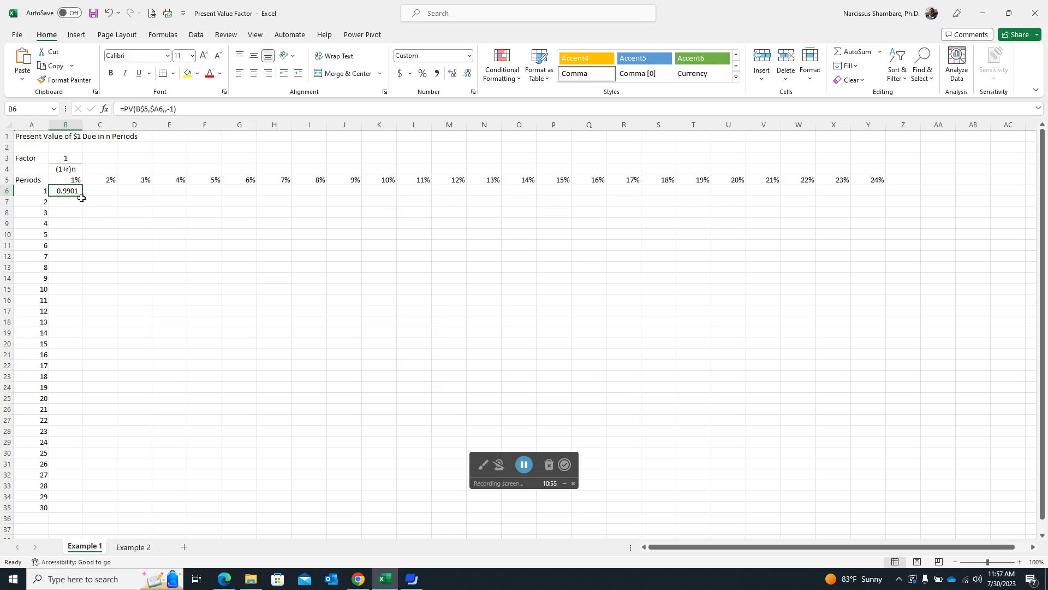
Step: Fill the B6 PV formula through B6:Y35 for rates 1%–24% and periods 1–30
drag(83, 196, 859, 511)
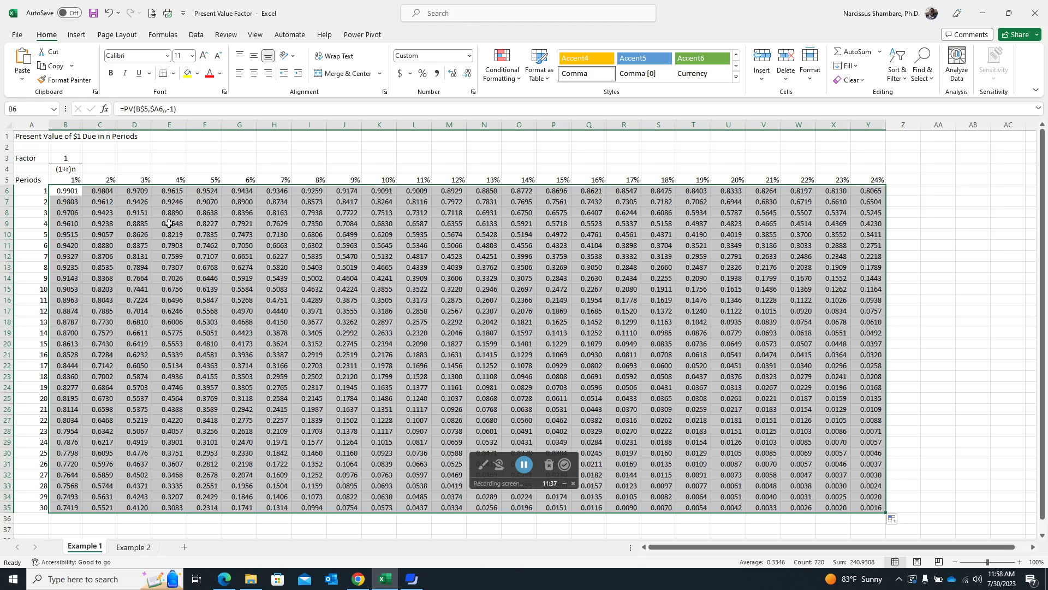
click(72, 190)
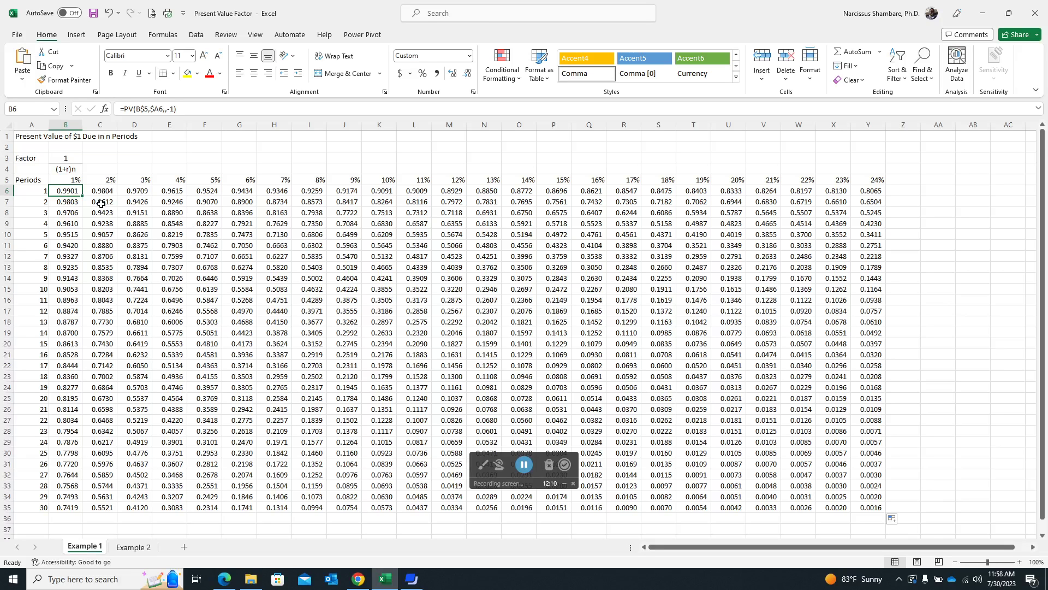
click(76, 178)
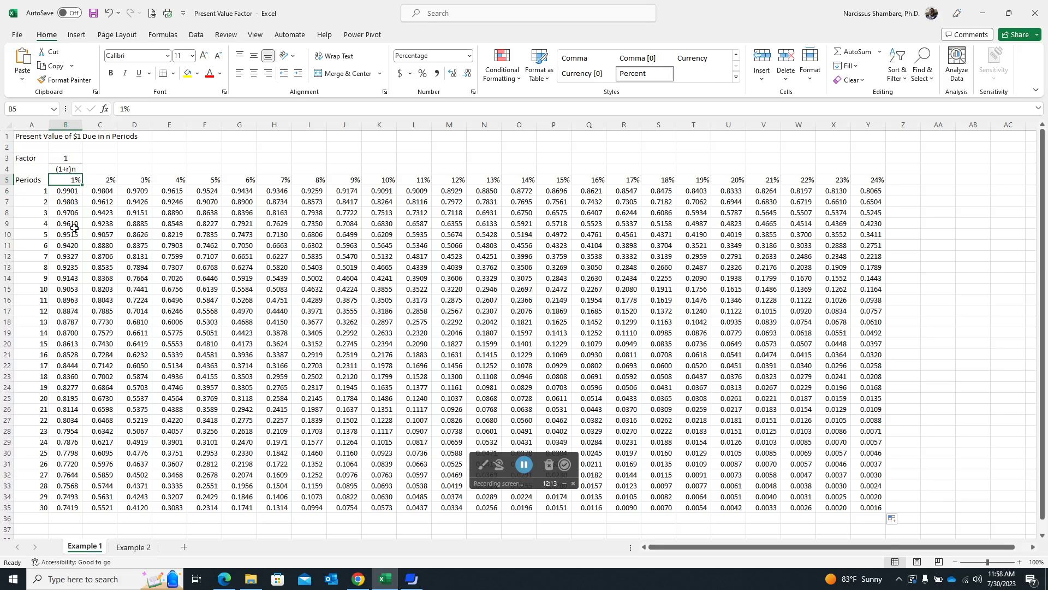
click(68, 203)
click(71, 217)
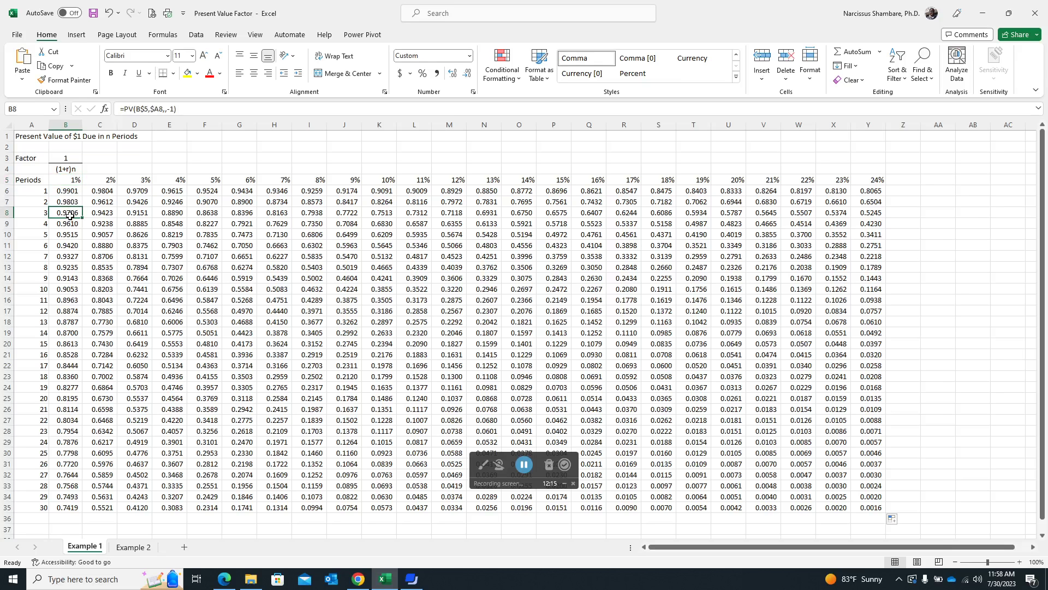
click(74, 234)
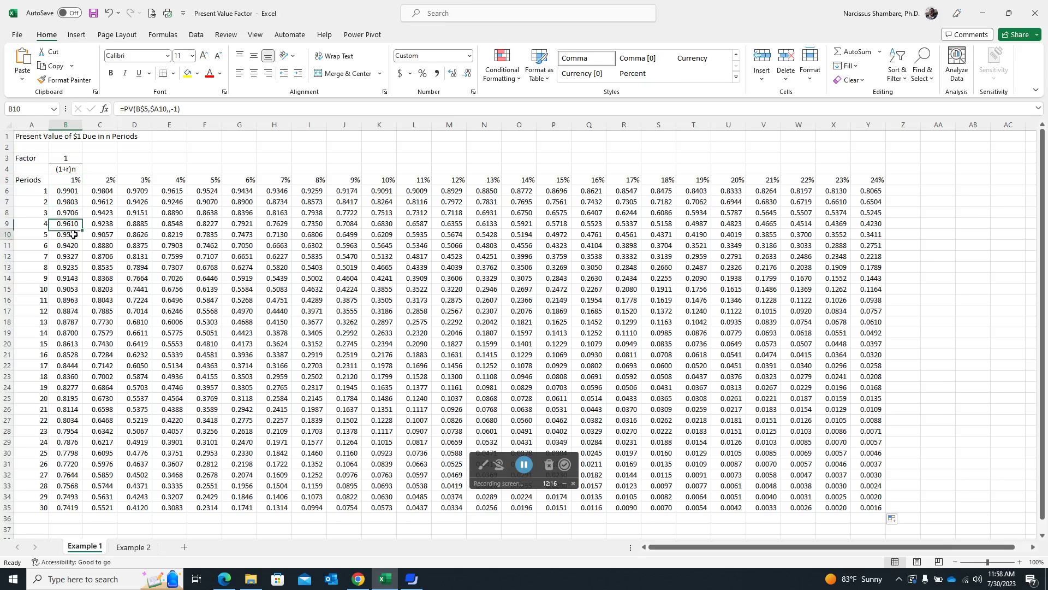
click(67, 188)
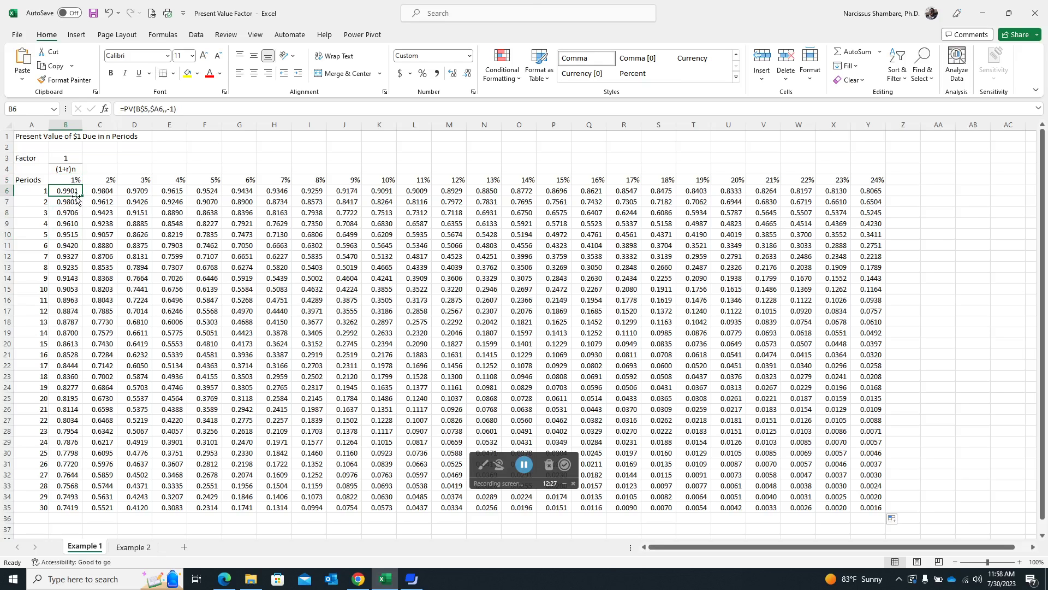
click(70, 204)
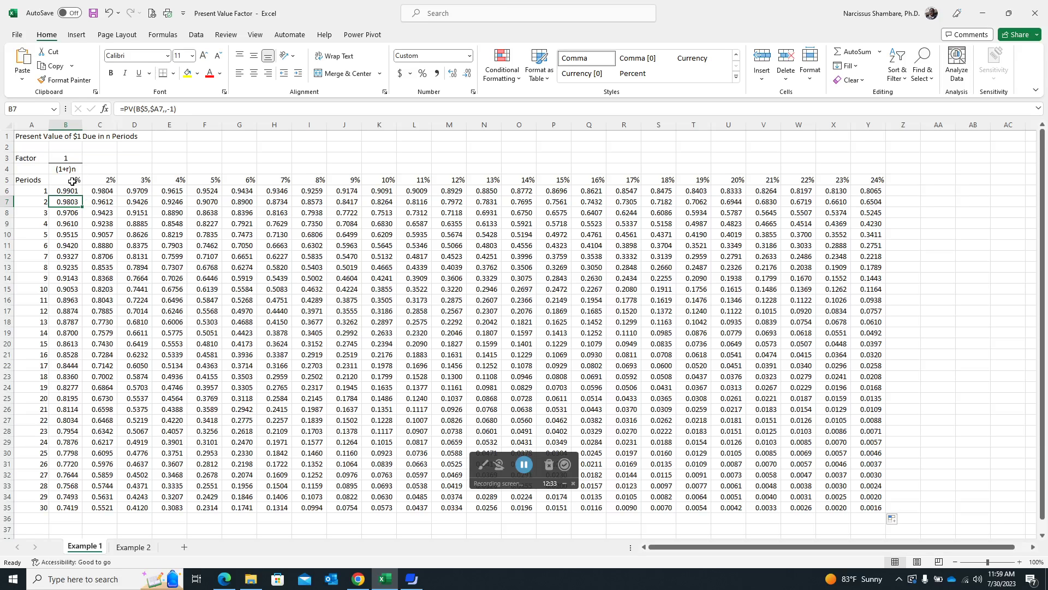
click(70, 213)
click(70, 249)
click(70, 257)
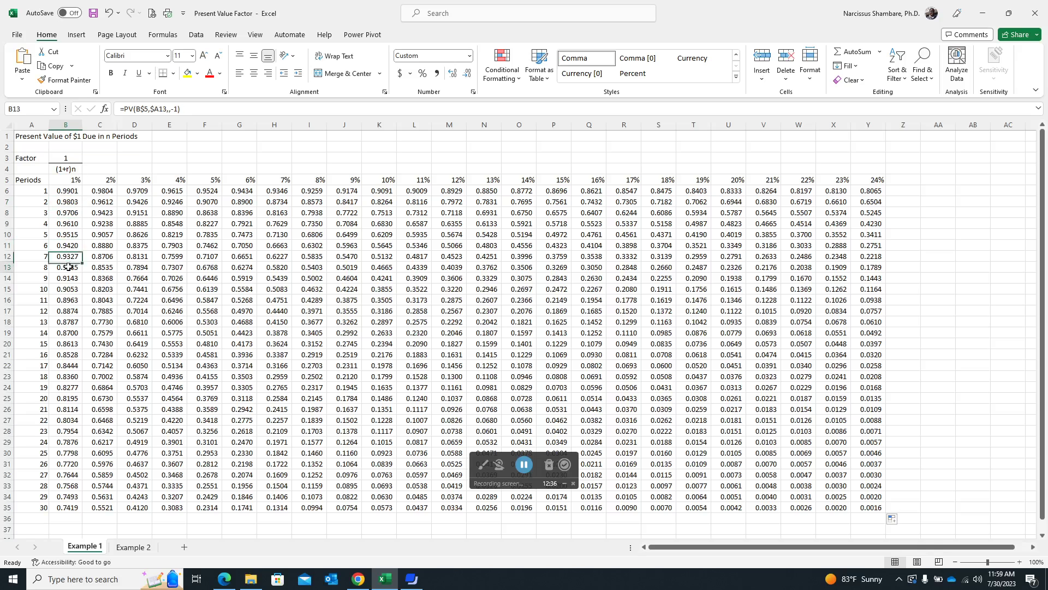
click(69, 267)
click(65, 299)
click(65, 323)
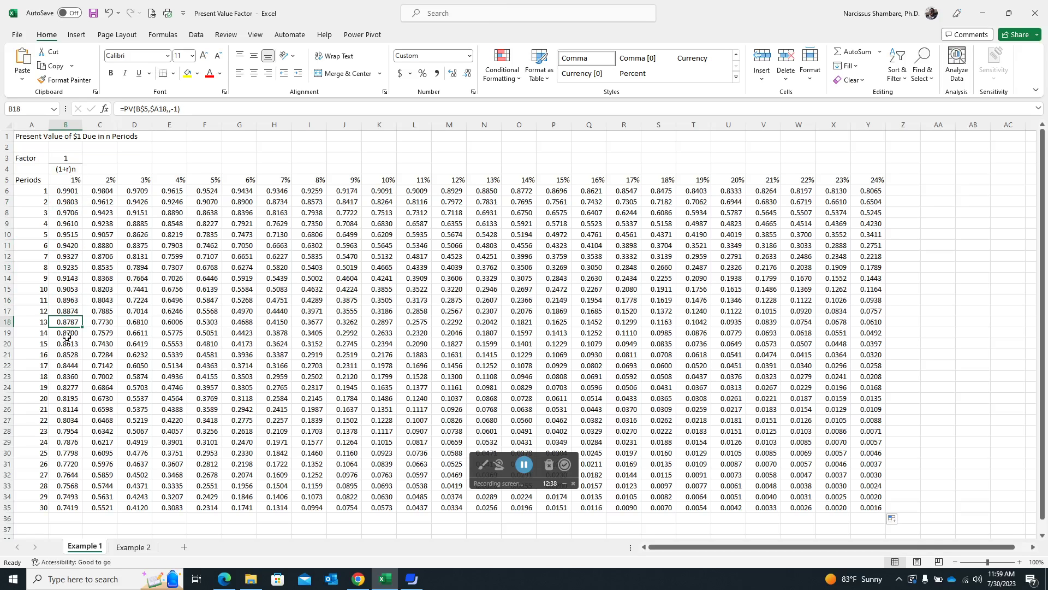
click(382, 193)
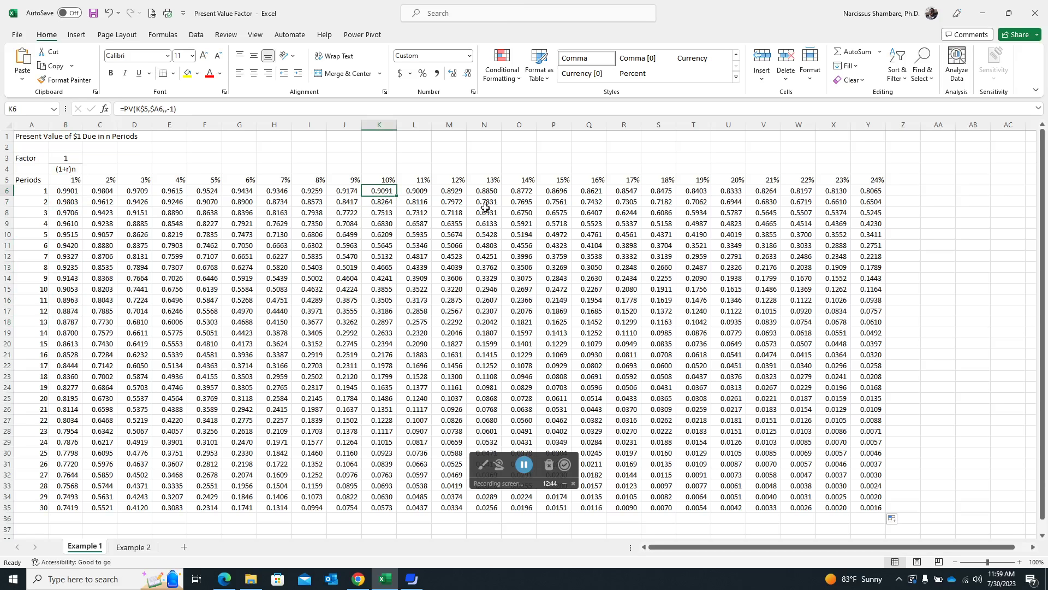
click(389, 202)
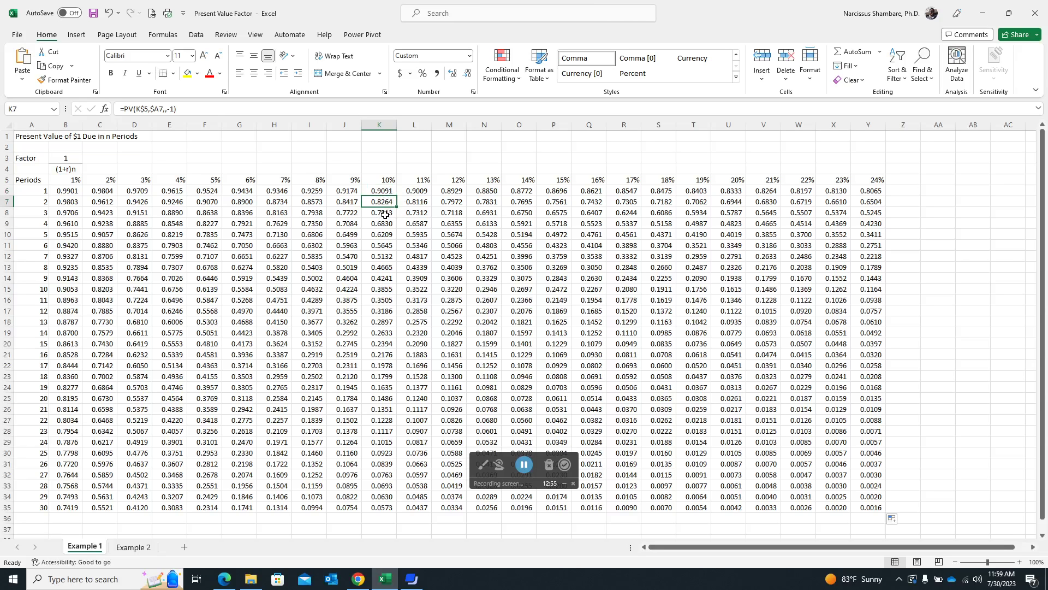
click(385, 215)
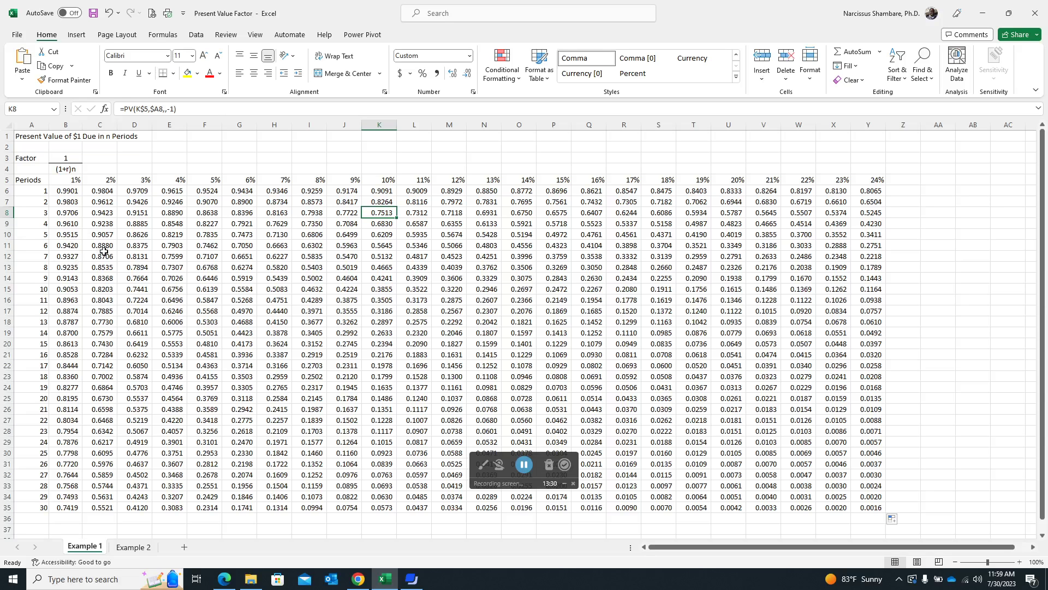
click(382, 247)
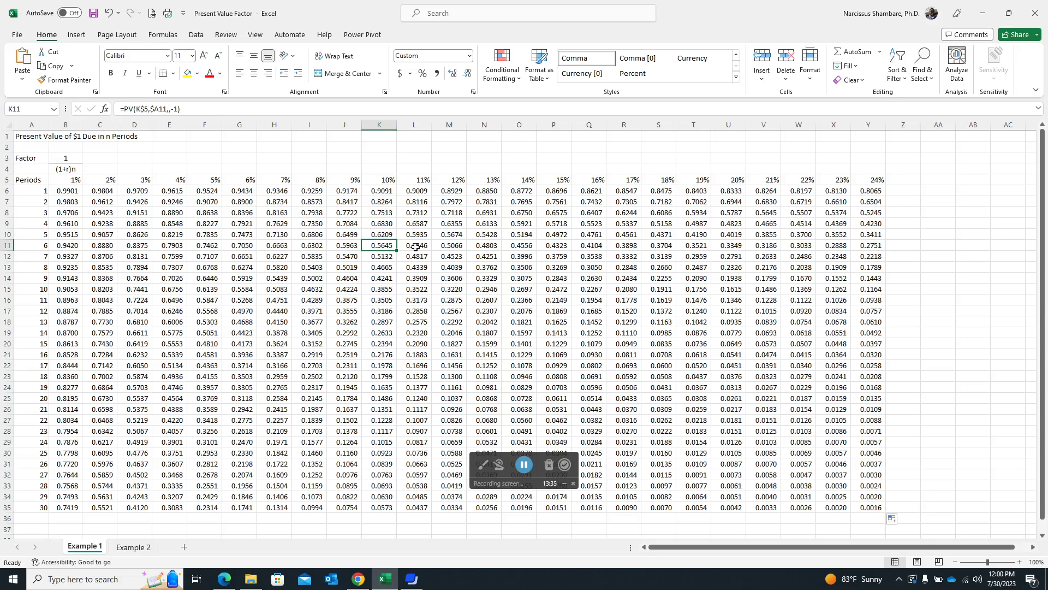